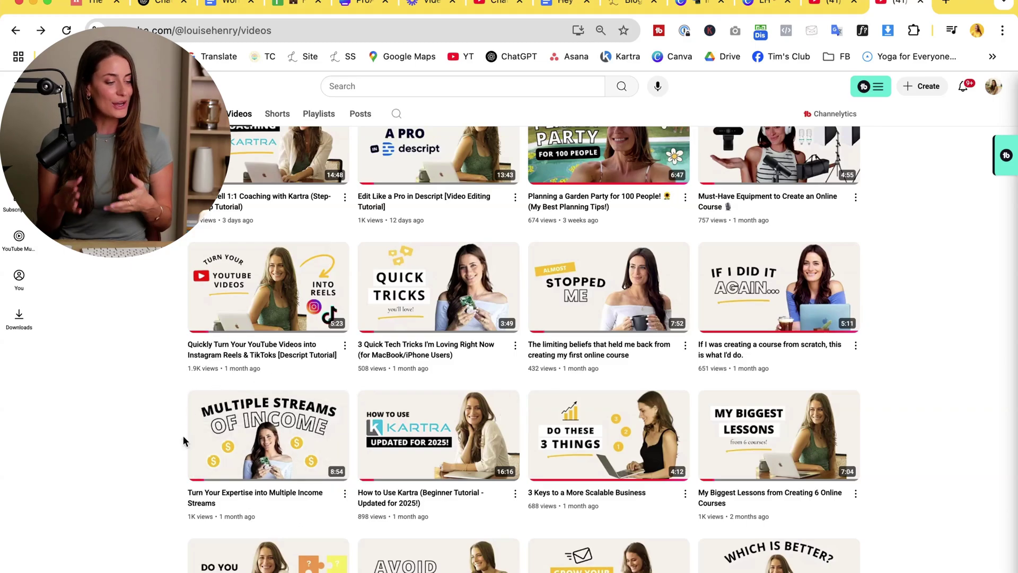
- Play the Multiple Streams of Income video on YouTube
click(276, 451)
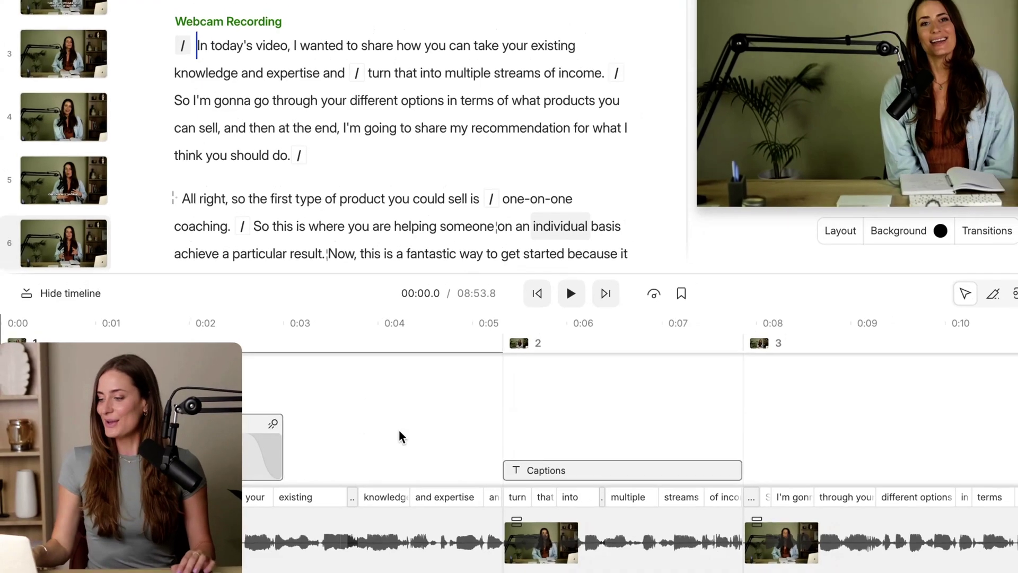
- Select all of the Multiple Streams of Income transcript in Descript and copy it
click(428, 91)
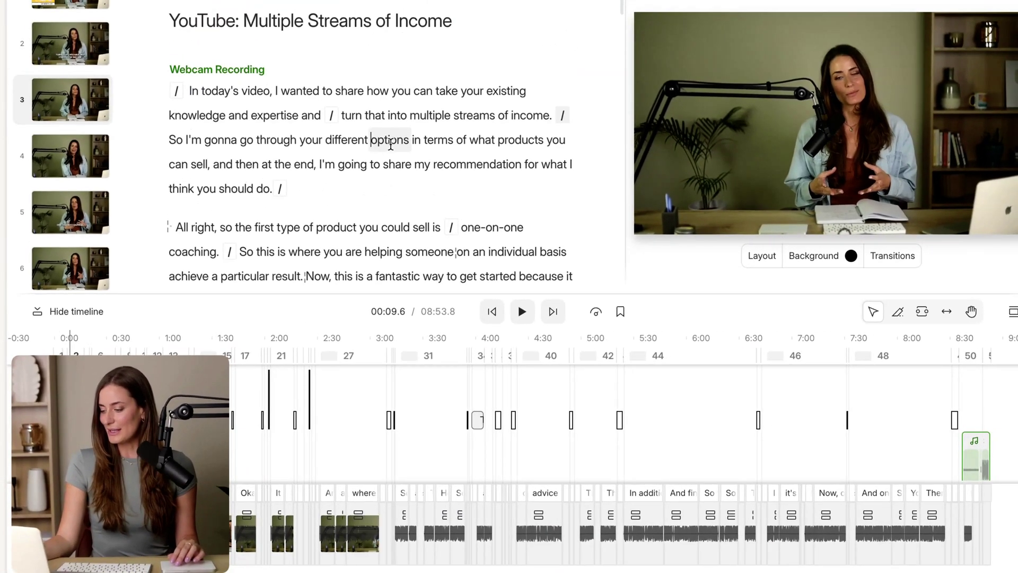
key(ctrl+a)
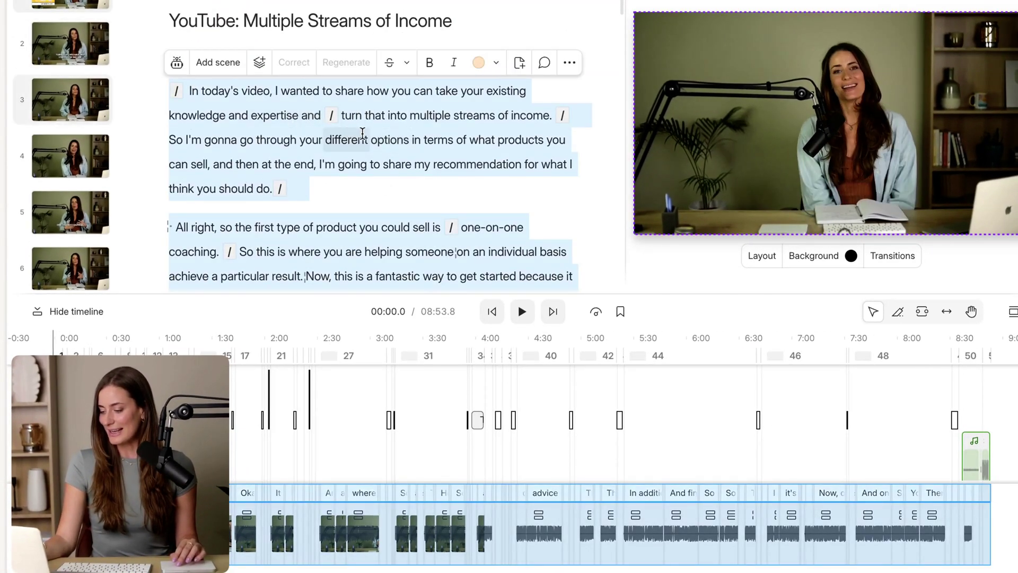
key(super+Tab)
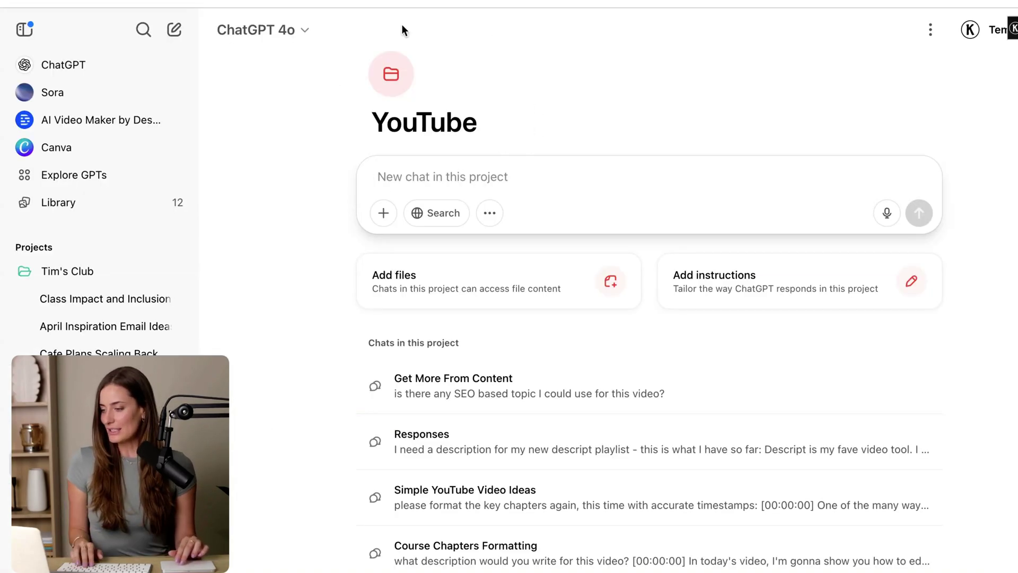
- Send 'Here is my video transcript. Please format into a blog post:' with the pasted transcript
click(410, 178)
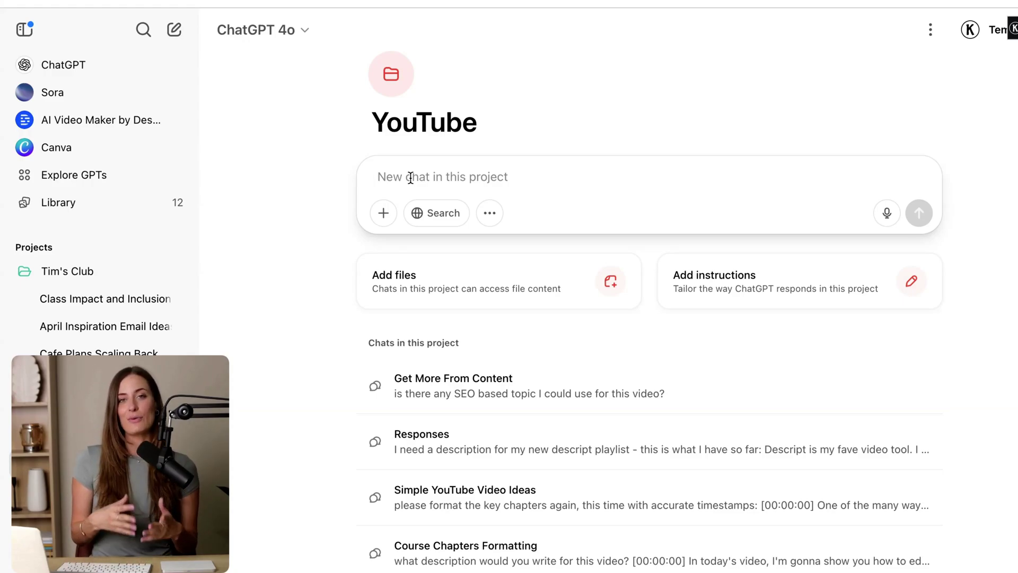
text(H)
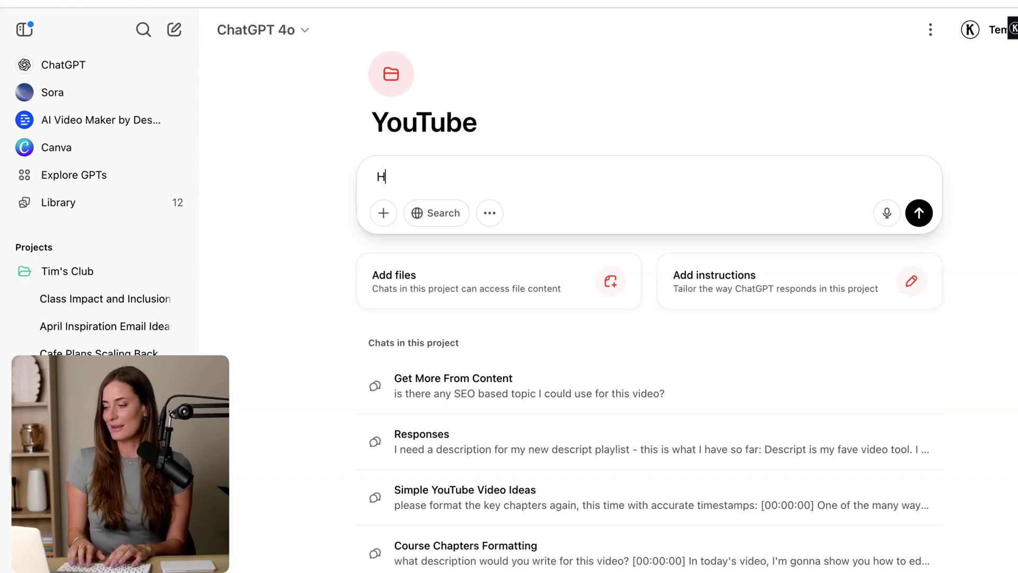
text(ere is my video transcript. Please format into a blog post:)
key(shift+Return)
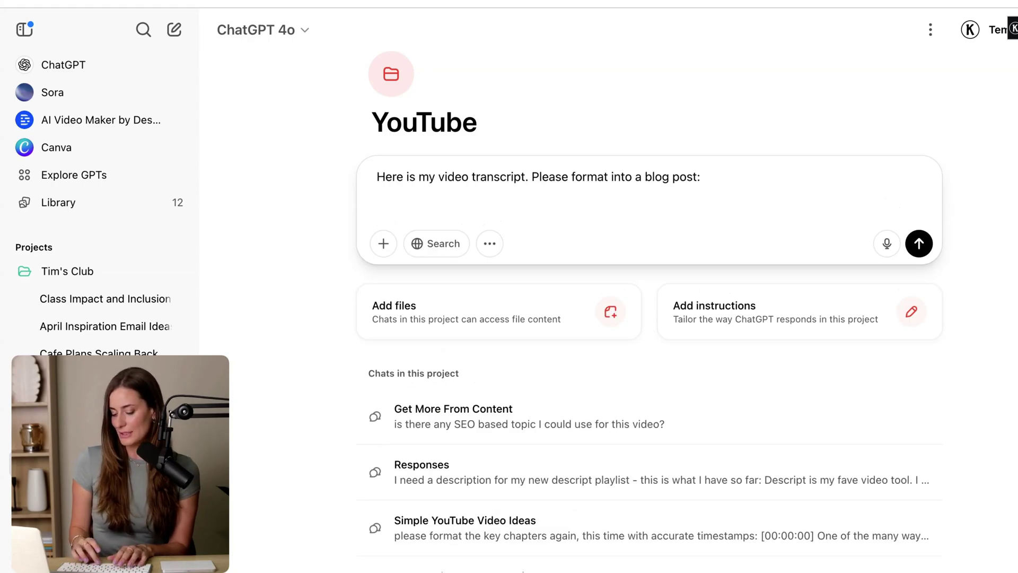
key(super+v)
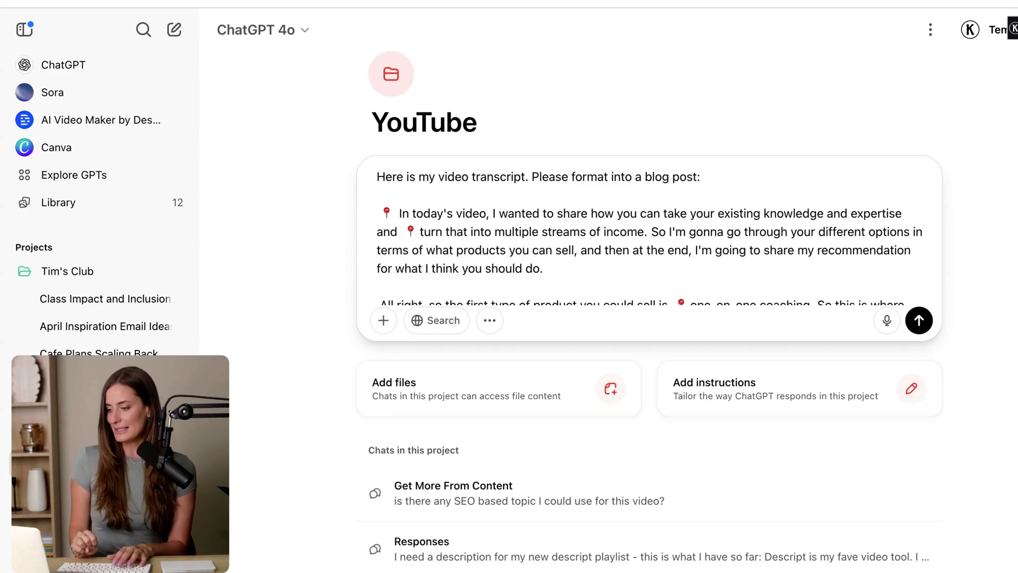
key(Return)
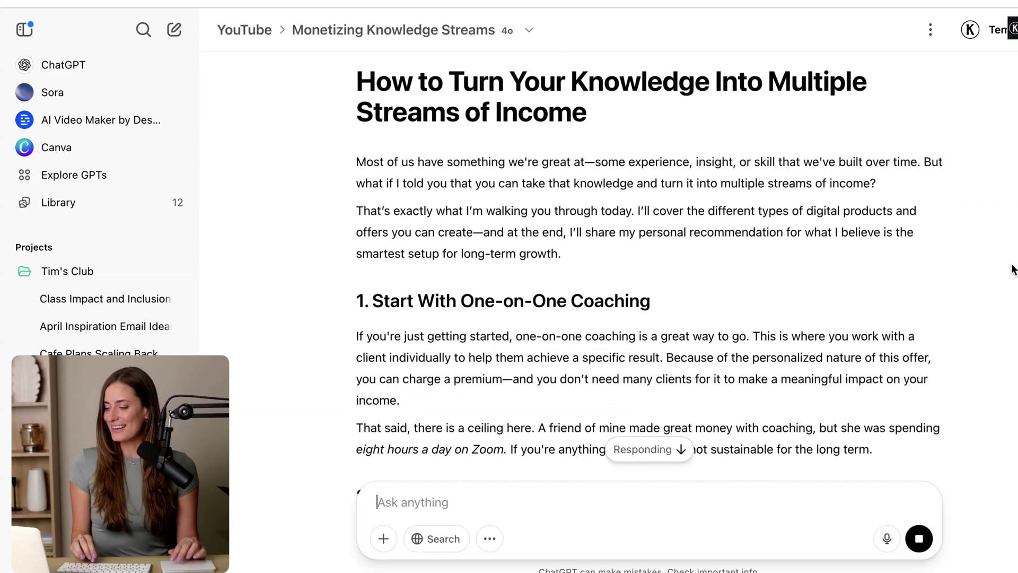
scroll(1013, 270, down, 5)
scroll(1013, 269, down, 6)
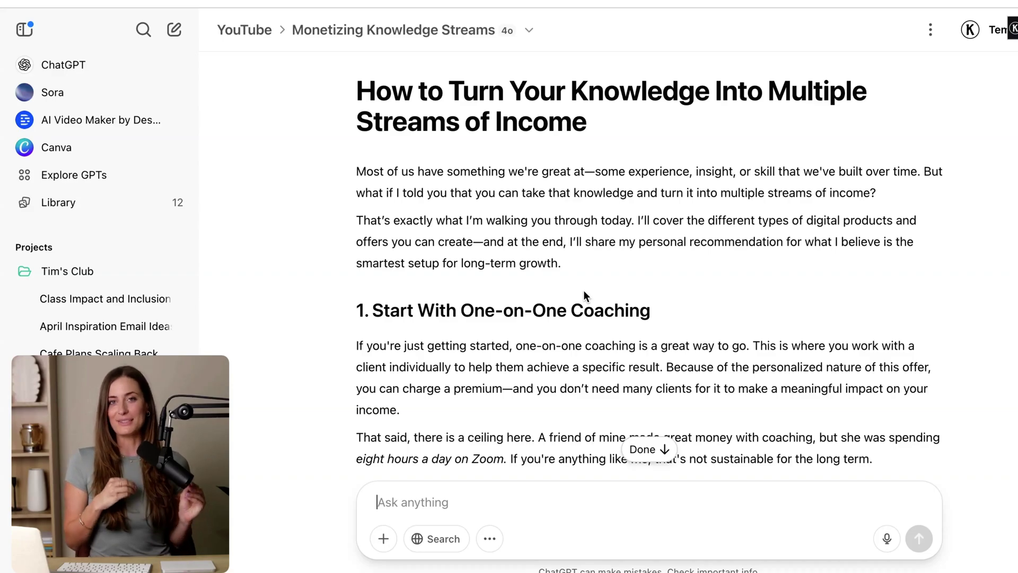
- Replace the Squarespace placeholder title with the blog post title copied from ChatGPT
drag(356, 90, 648, 121)
key(ctrl+c)
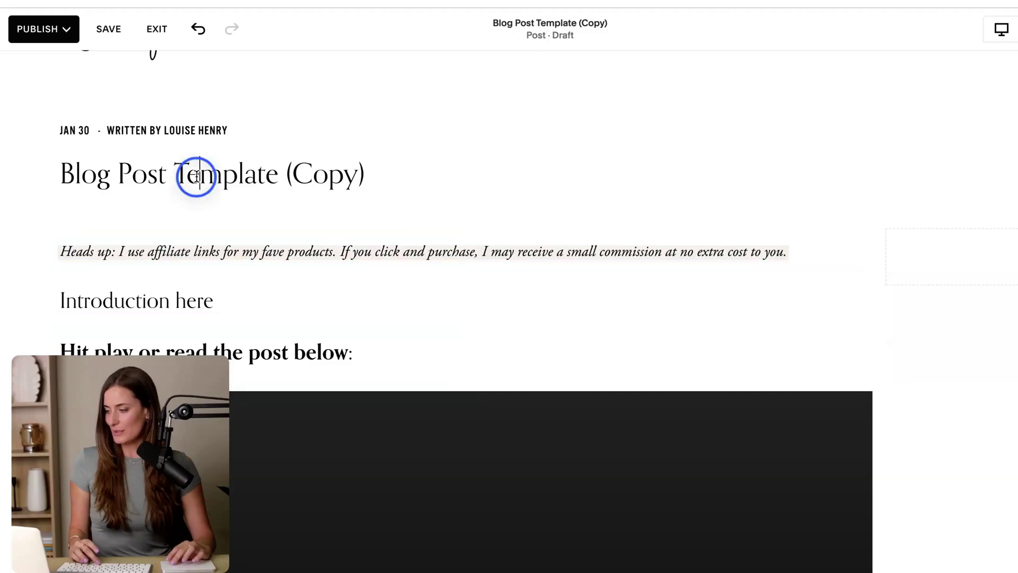
triple_click(198, 176)
key(ctrl+v)
scroll(518, 207, down, 10)
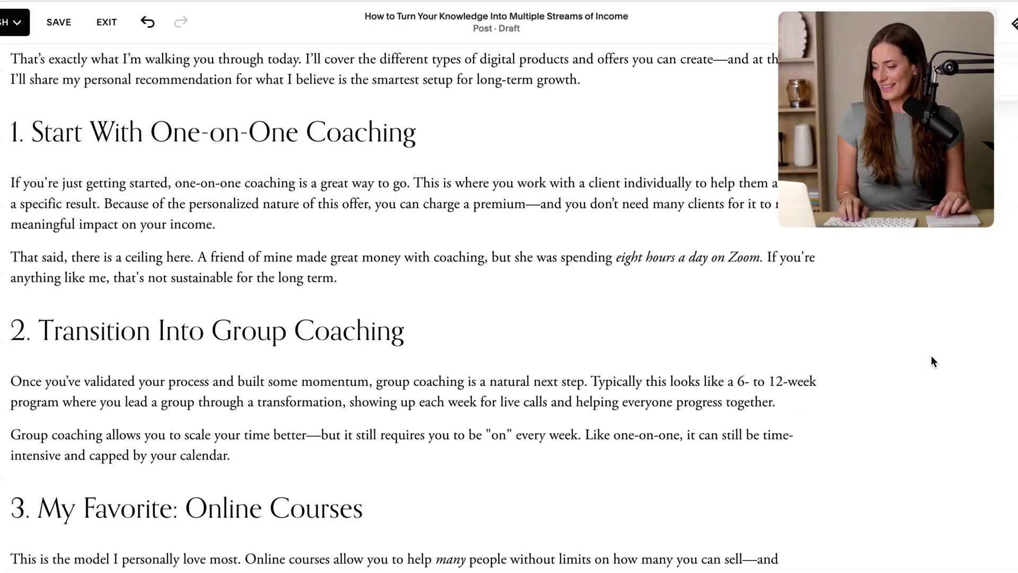
scroll(932, 362, down, 10)
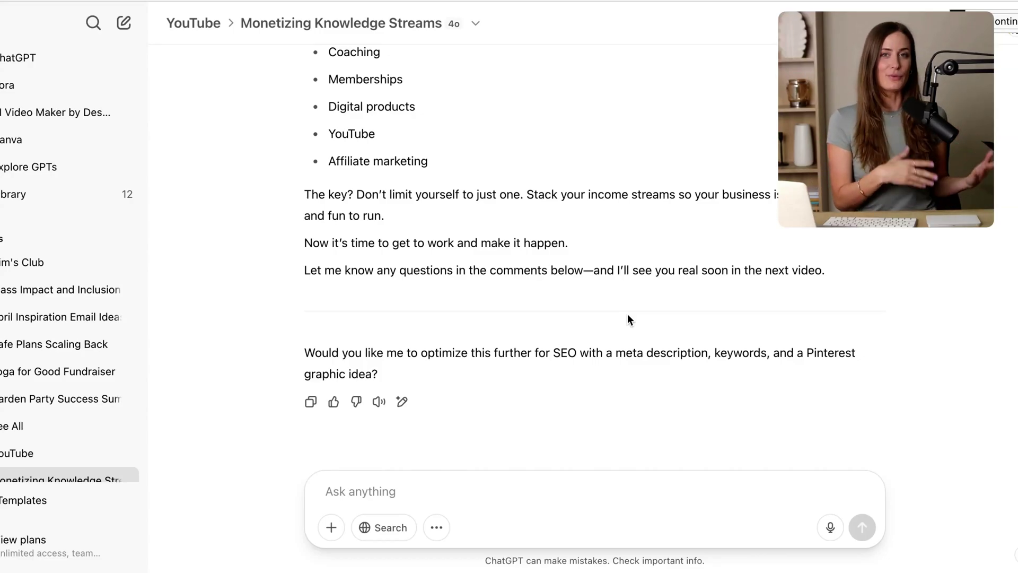
- Ask ChatGPT: 'Now write an email to my list'
text(Now write an email to my list)
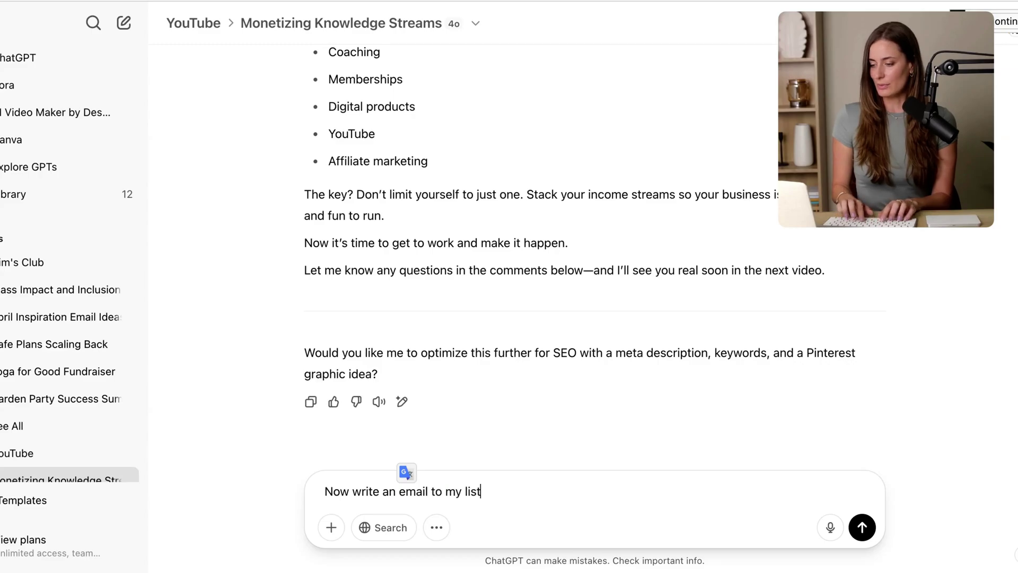
key(Return)
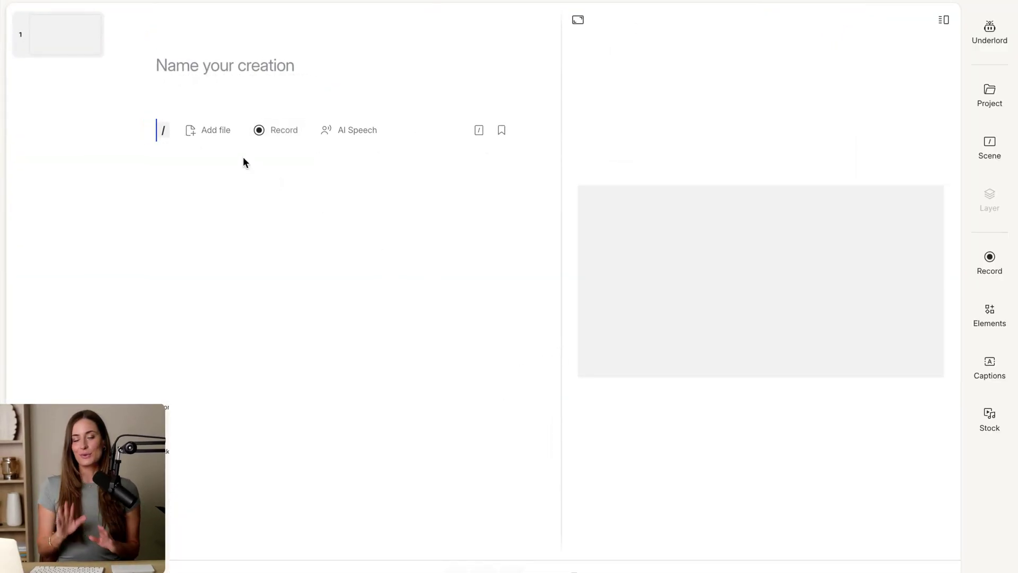
- Add the Multiple Streams of Income video file to the new Descript project
click(211, 138)
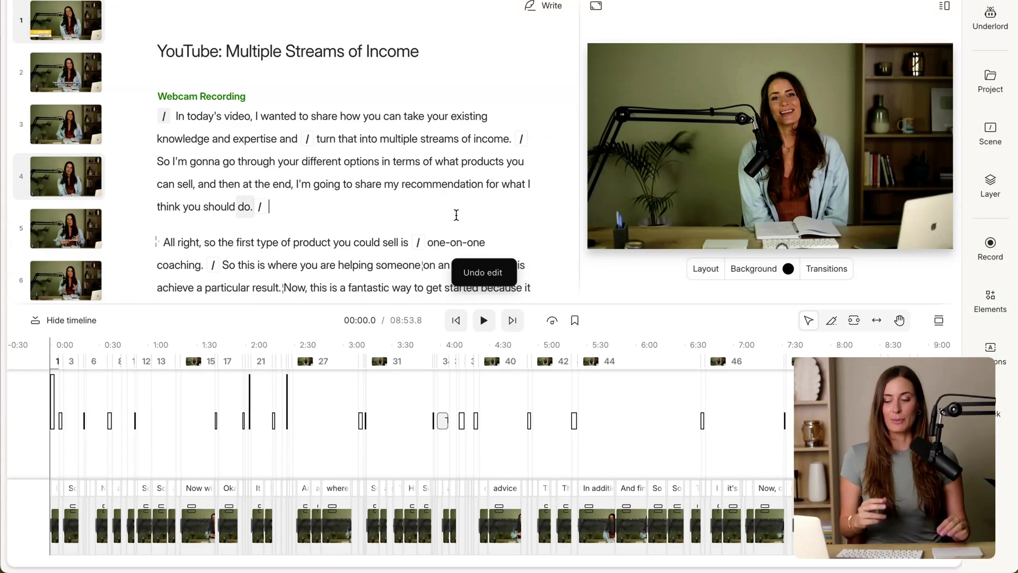
- Generate three 60-second clips with Underlord's Create clips and preview the first one
click(1000, 26)
scroll(840, 273, down, 5)
click(840, 273)
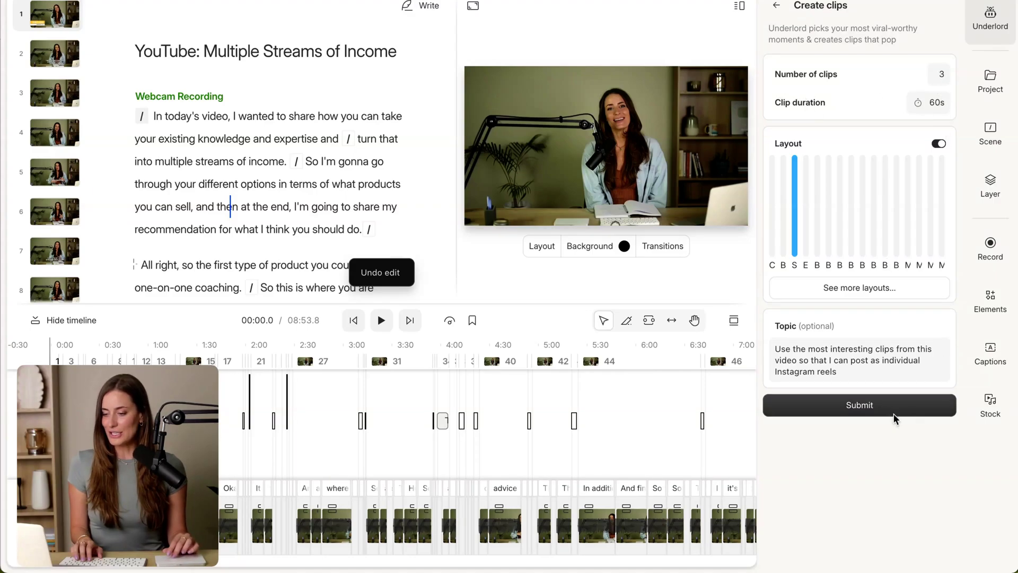
click(863, 409)
click(849, 121)
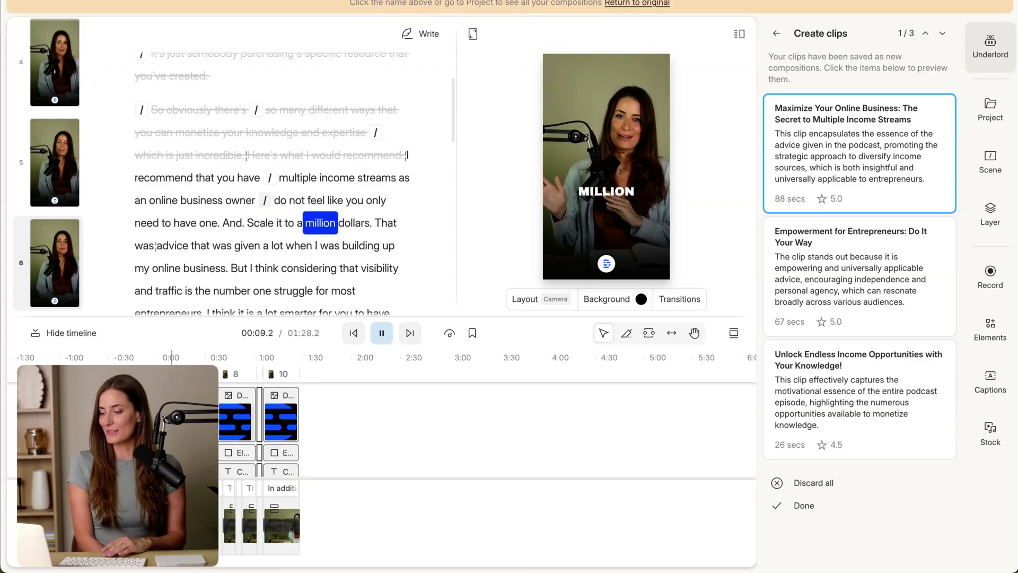
- Crop-shift the first clip's footage left to centre the speaker, then play back to check
click(709, 168)
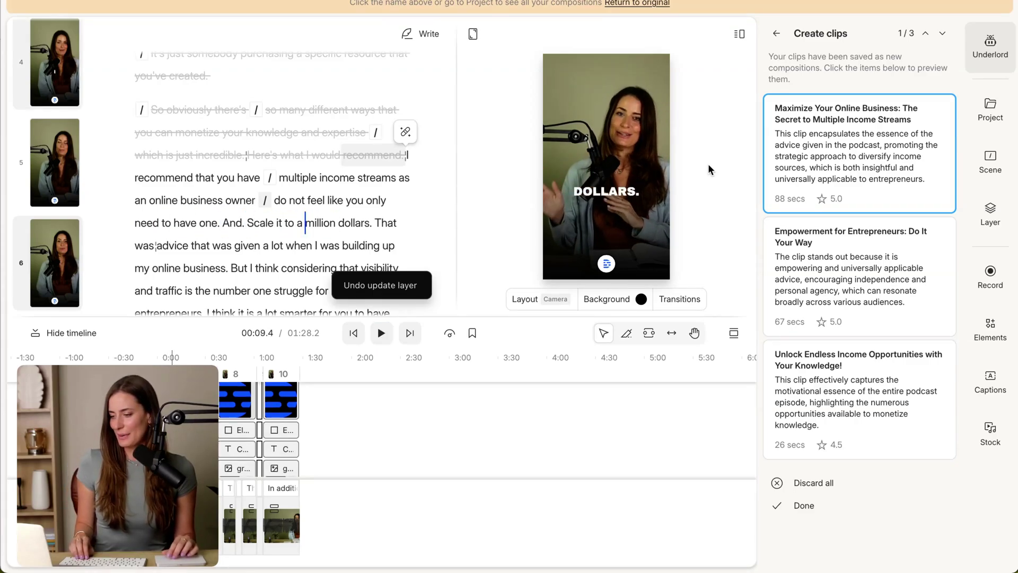
click(562, 105)
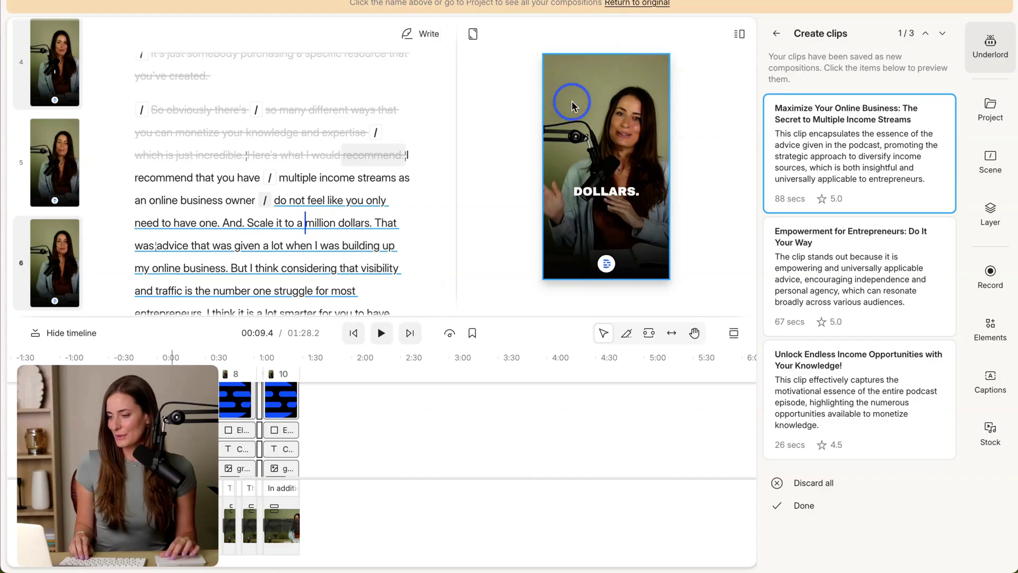
click(541, 40)
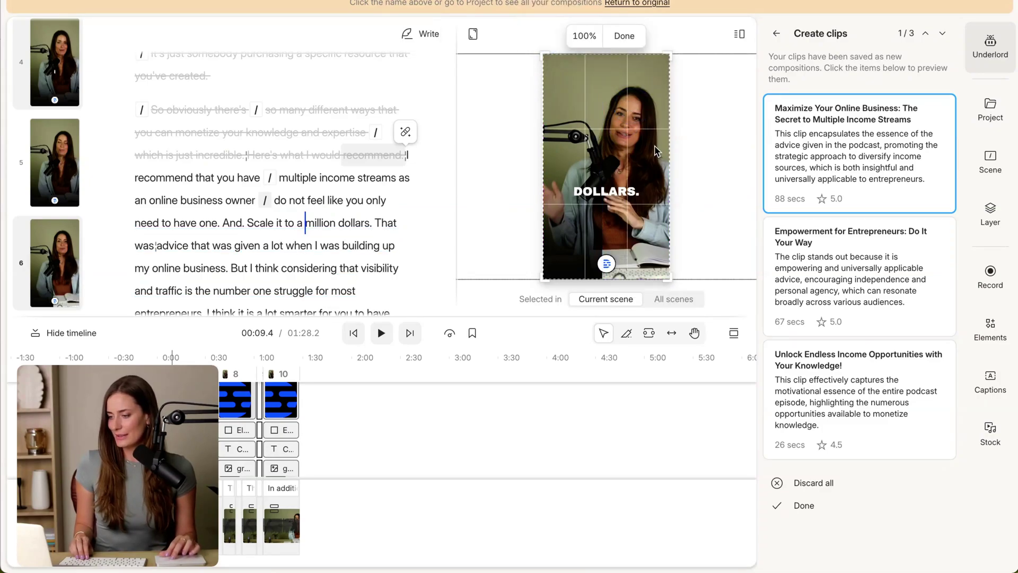
drag(655, 151, 638, 150)
click(634, 36)
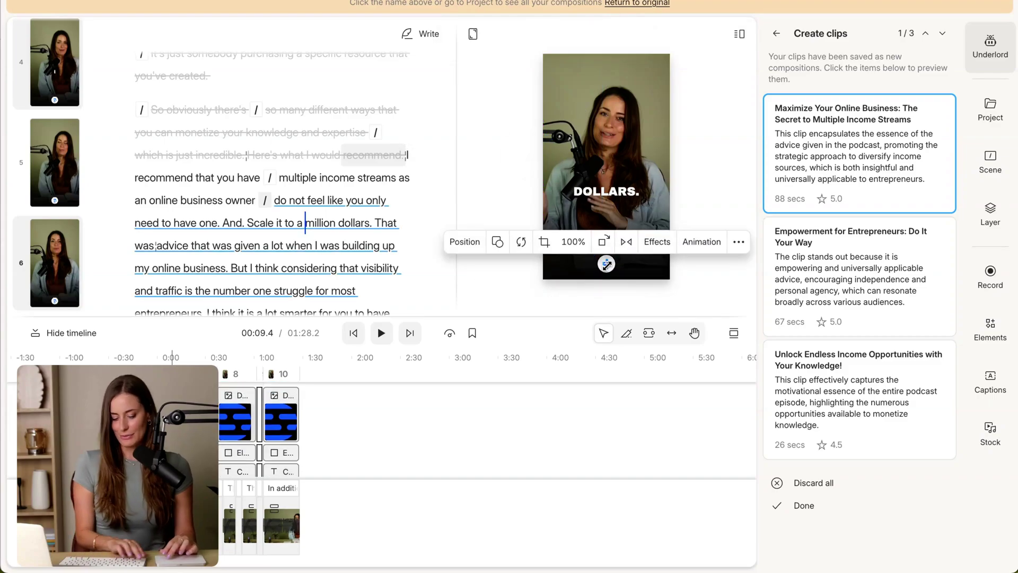
click(296, 202)
key(space)
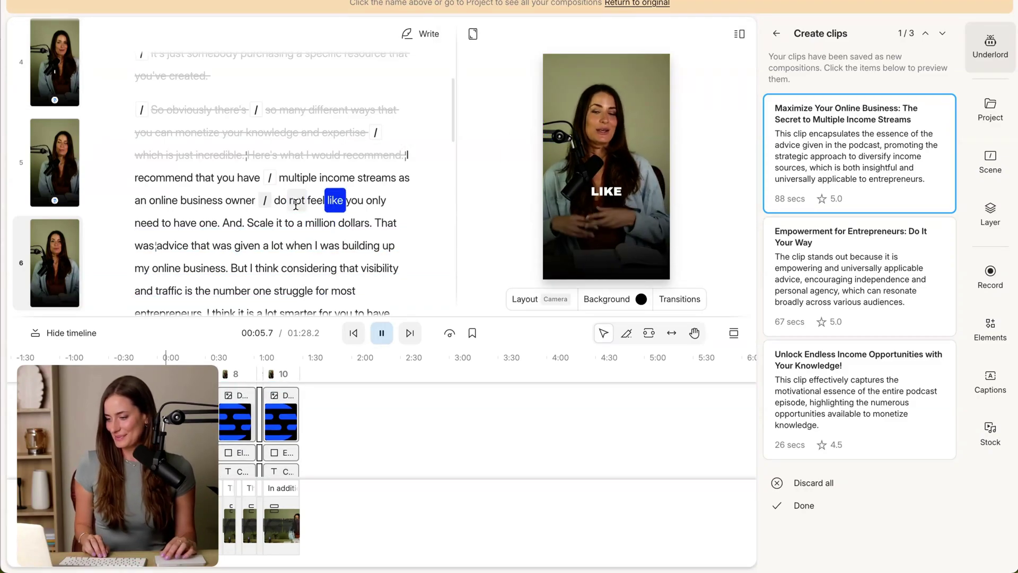
key(space)
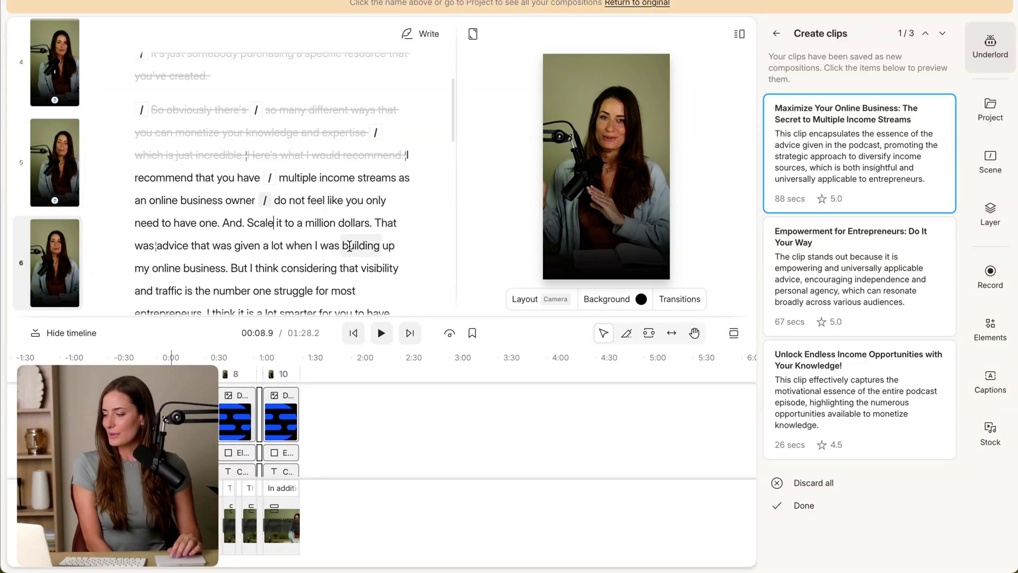
- Send the prompt asking for three reel ideas with on-screen text and b-roll
scroll(350, 246, down, 3)
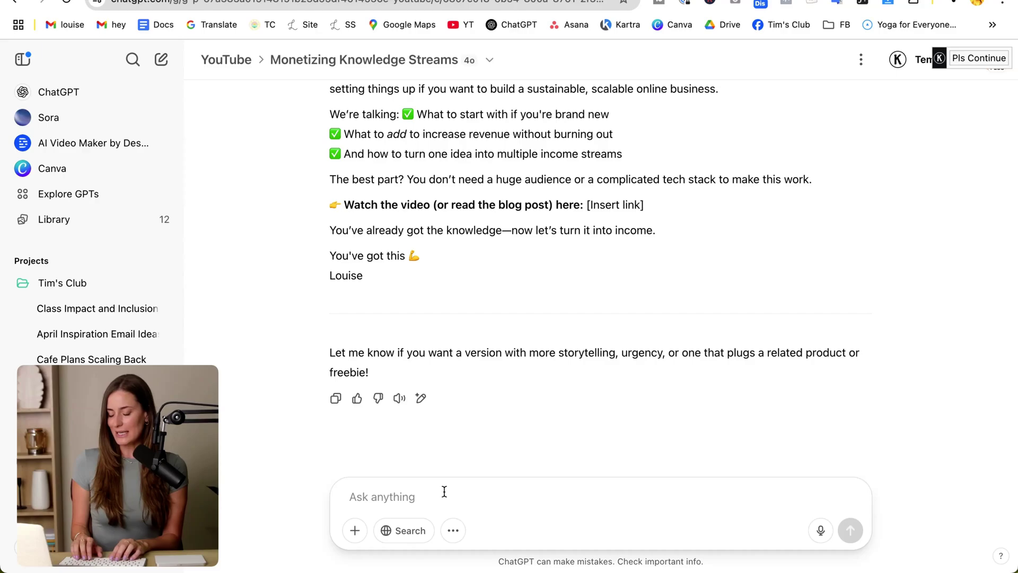
text(I want to create 3 reels with broll and text on top. please pull 3 key lessons from this video that I could use)
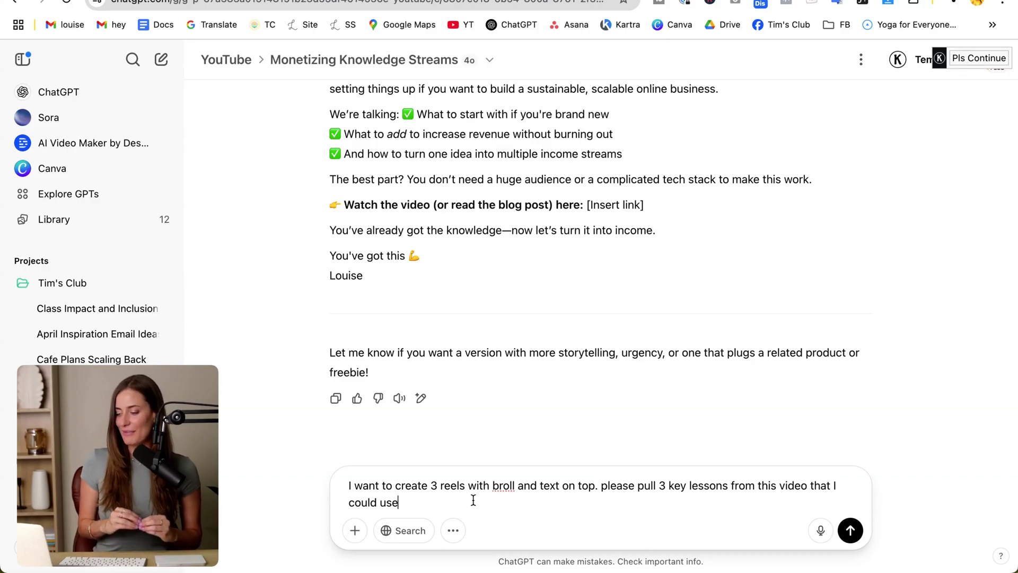
key(Return)
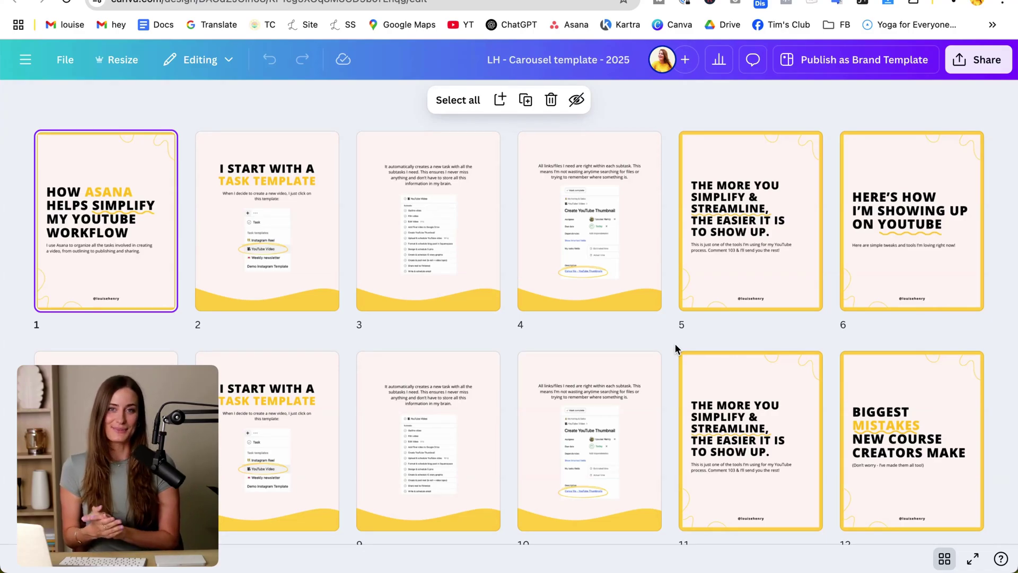
- Deselect the first page of the LH - Carousel template - 2025 design
click(750, 101)
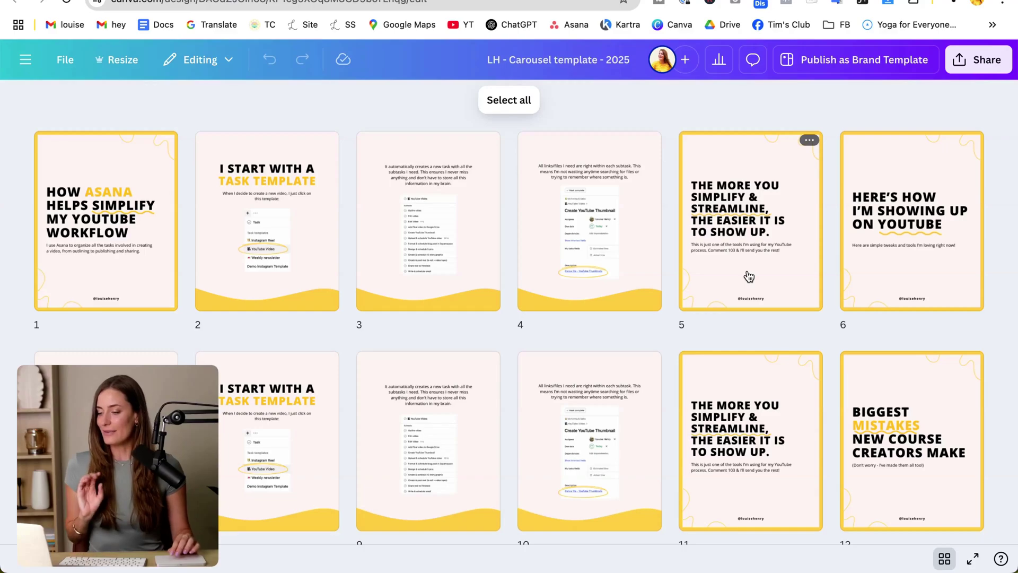
- Ask ChatGPT to format this video into an Instagram carousel post and review the drafted slides
key(ctrl+Tab)
click(468, 496)
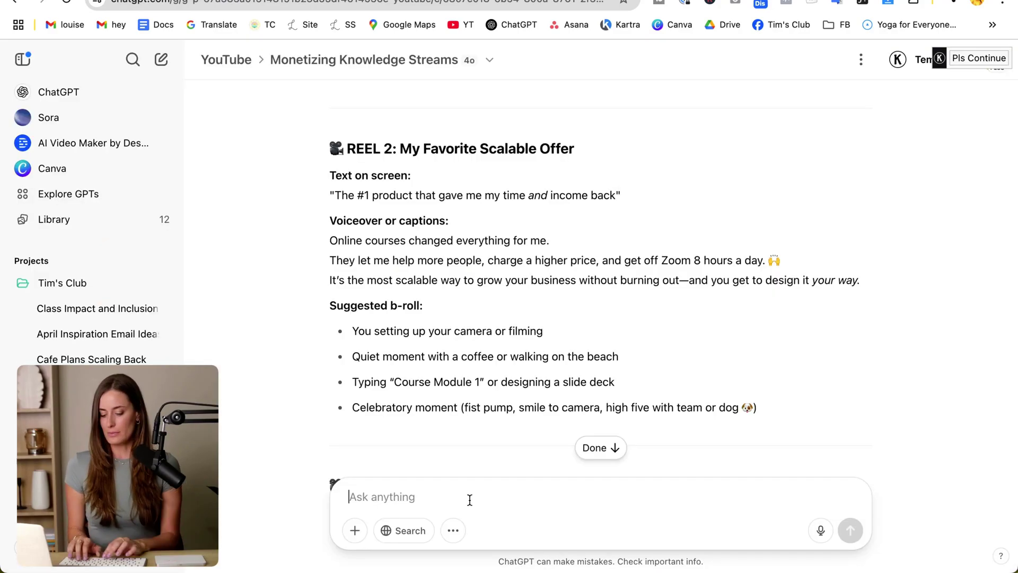
text(Now I would like to format this video into a carousel post for Instagram)
key(Return)
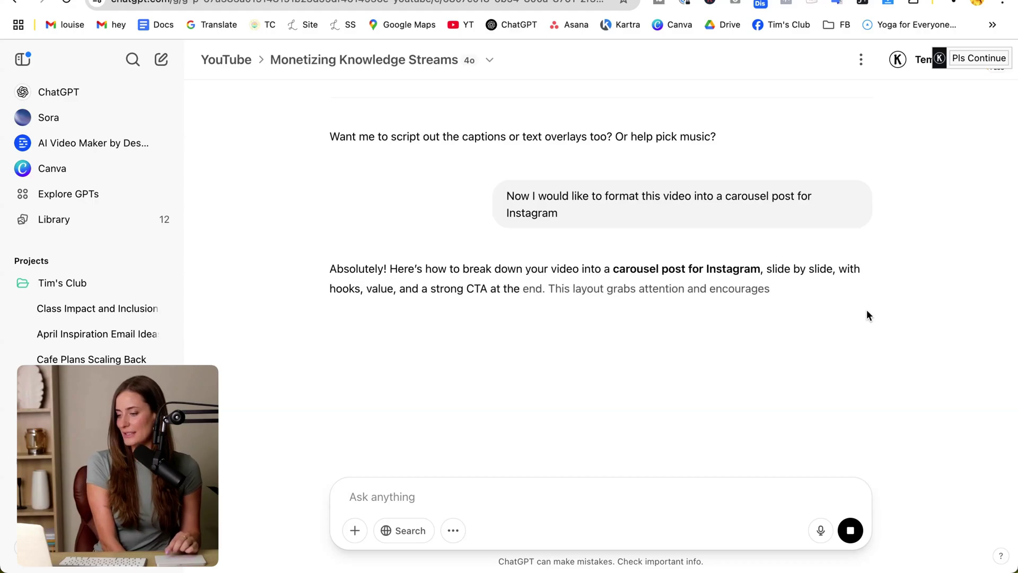
scroll(867, 309, down, 5)
scroll(897, 314, down, 7)
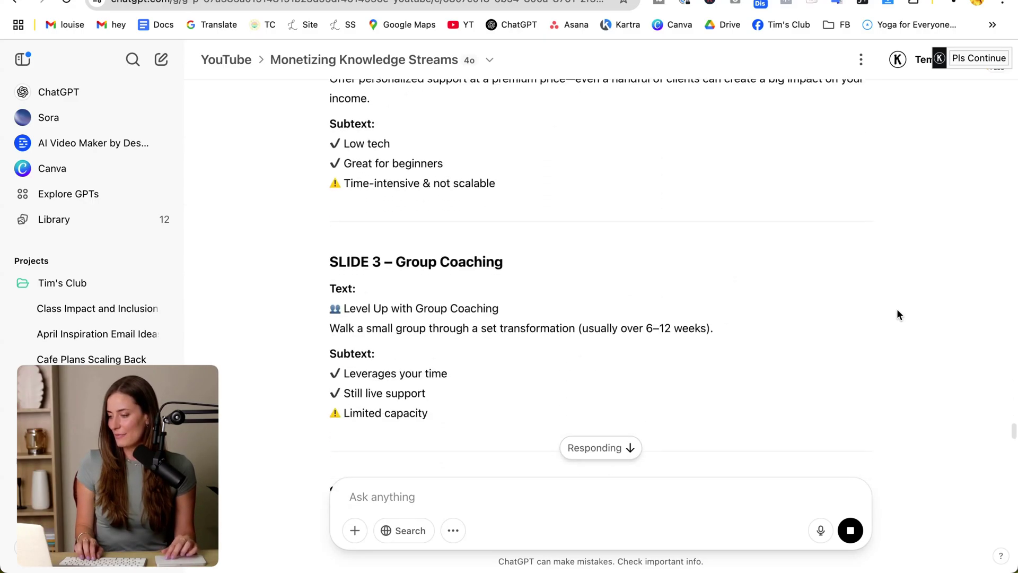